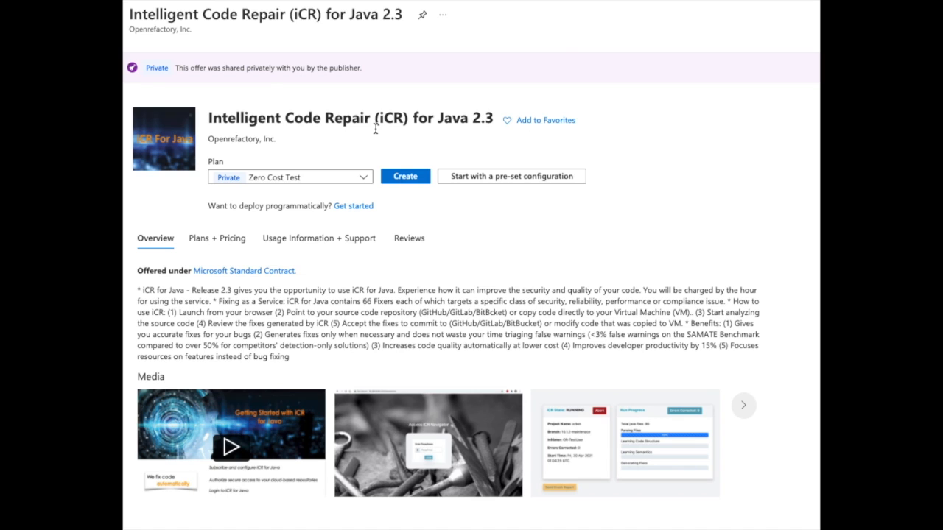
Step: Start creating a virtual machine from the Zero Cost Test plan and name it ExampleVM4iCR
{"action": "left_click", "coordinate": [404, 177]}
{"action": "left_click", "coordinate": [343, 273]}
{"action": "type", "text": "Ex"}
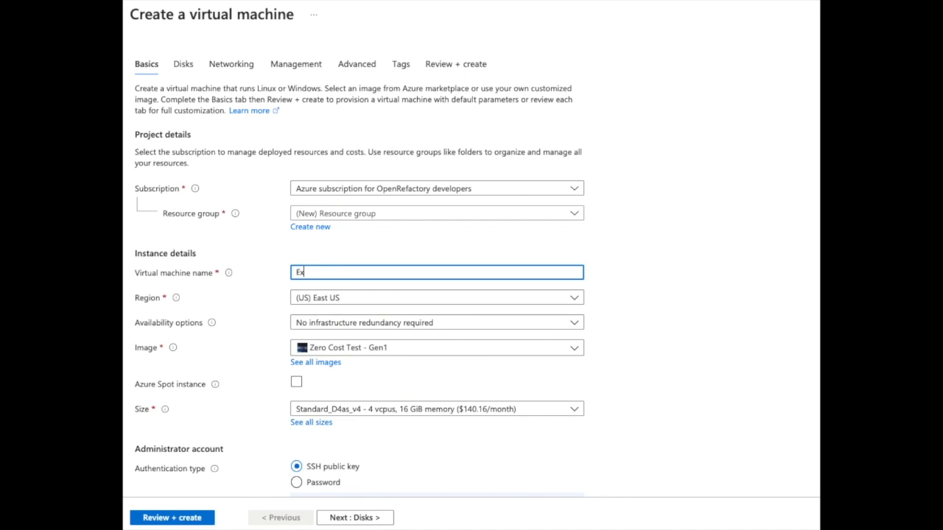
{"action": "type", "text": "ampleV"}
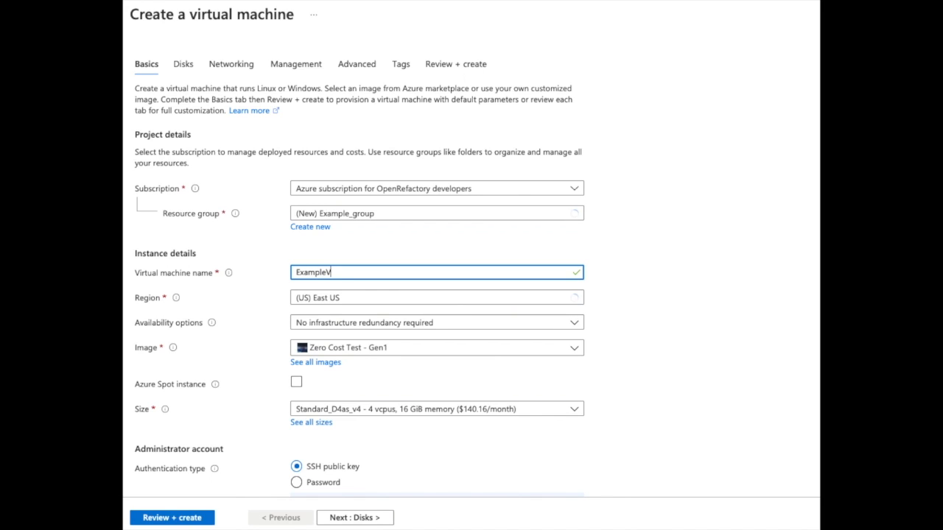
{"action": "type", "text": "M4iCR"}
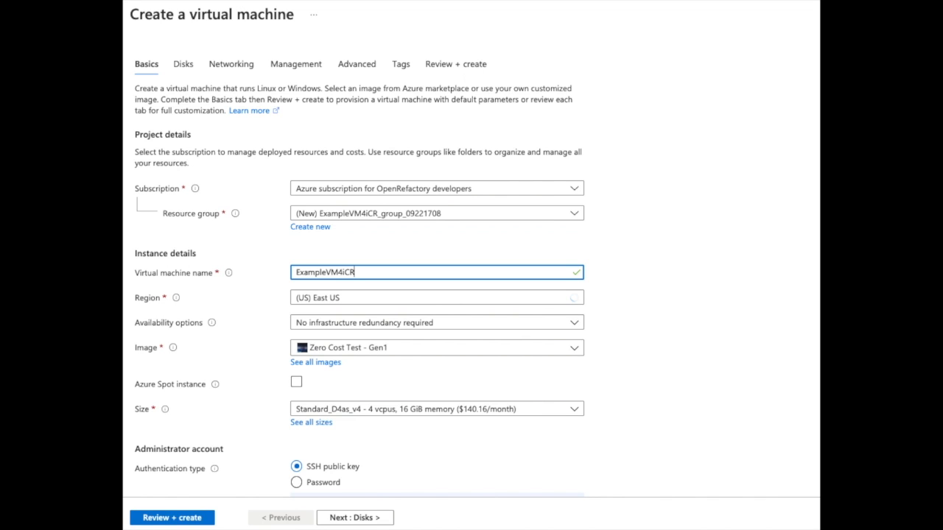
Step: Set the SSH public key source to an existing key stored in Azure and choose NoCostTest4iCR_key
{"action": "scroll", "coordinate": [345, 276], "scroll_direction": "down", "scroll_amount": 3}
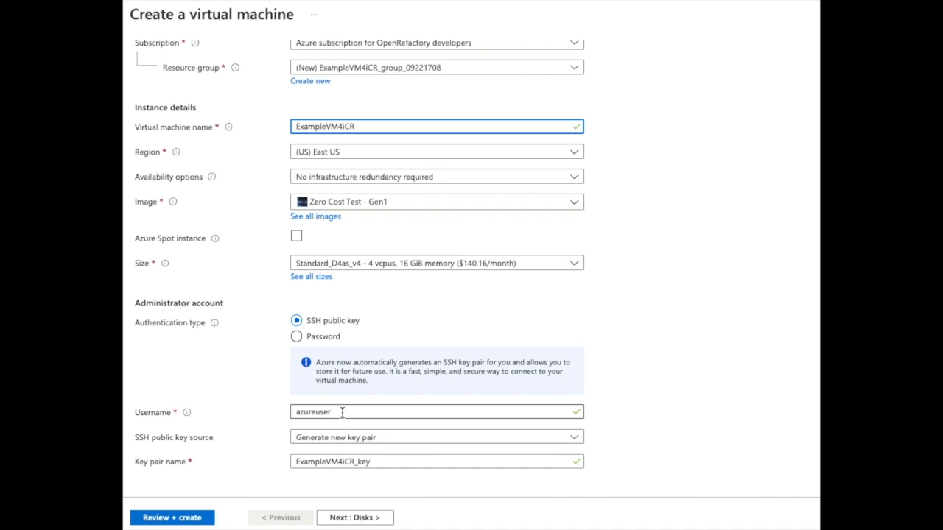
{"action": "left_click", "coordinate": [577, 439]}
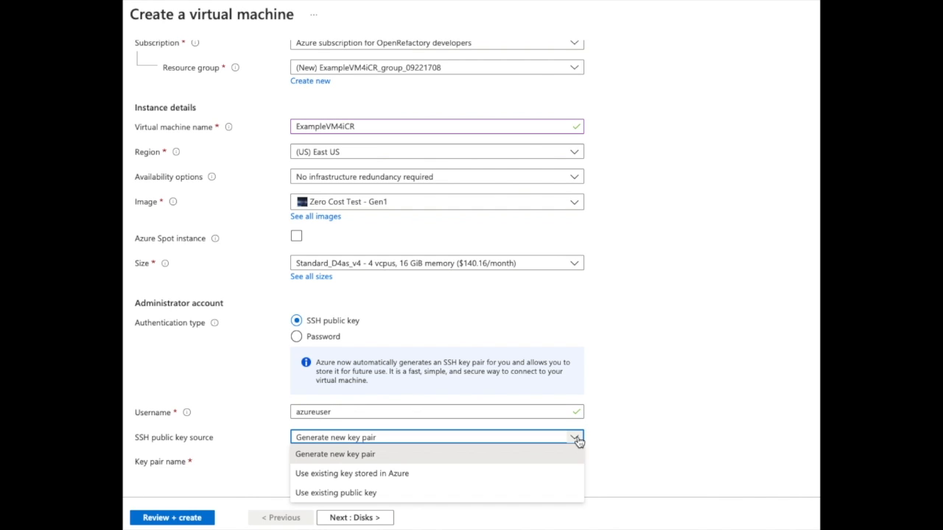
{"action": "left_click", "coordinate": [559, 474]}
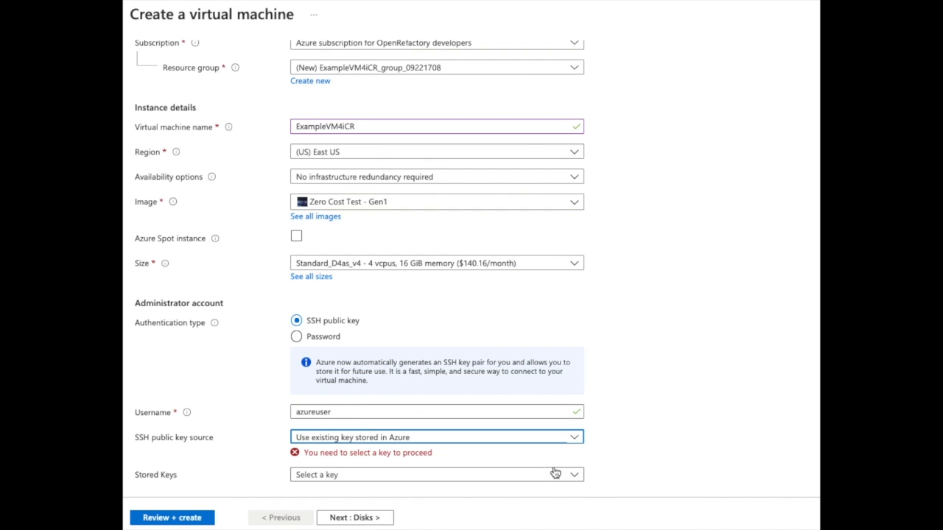
{"action": "left_click", "coordinate": [576, 477]}
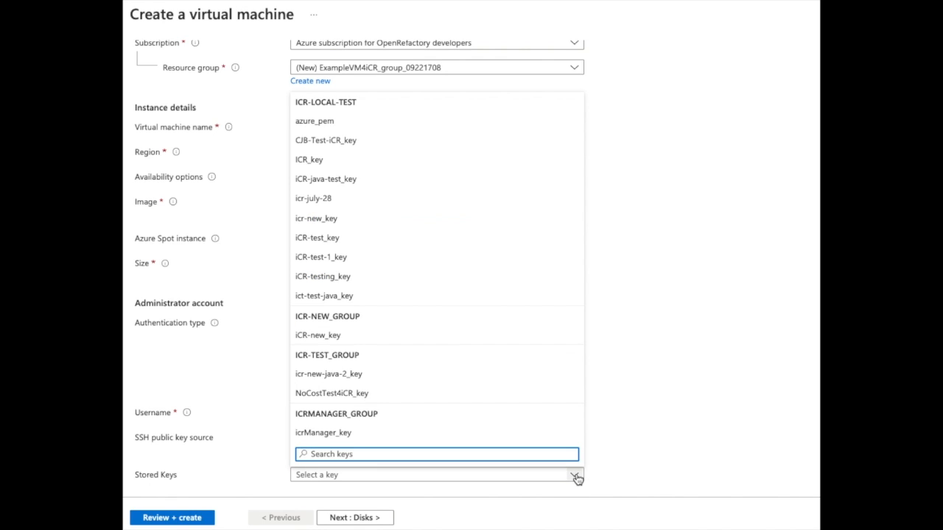
{"action": "left_click", "coordinate": [330, 398]}
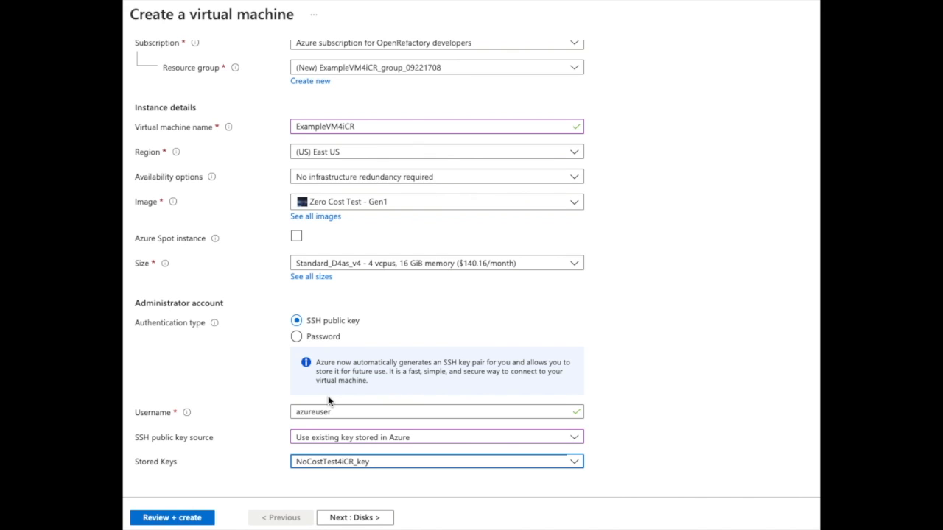
Step: Proceed to the disk settings and set the OS disk type to Standard SSD
{"action": "left_click", "coordinate": [353, 518]}
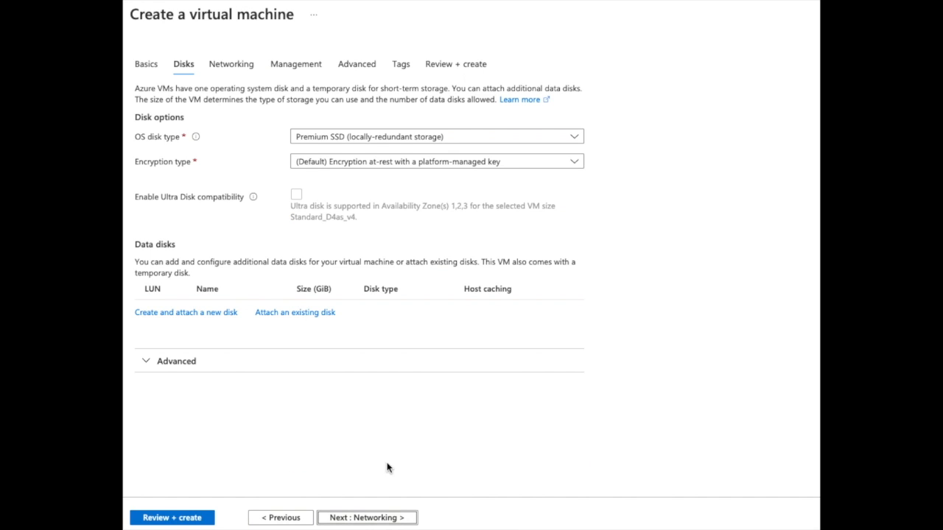
{"action": "left_click", "coordinate": [576, 139]}
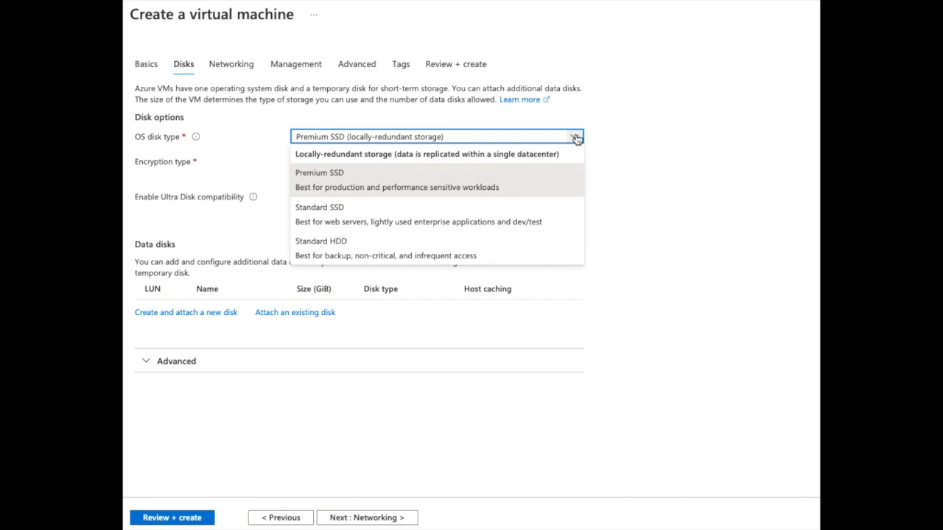
{"action": "left_click", "coordinate": [549, 211]}
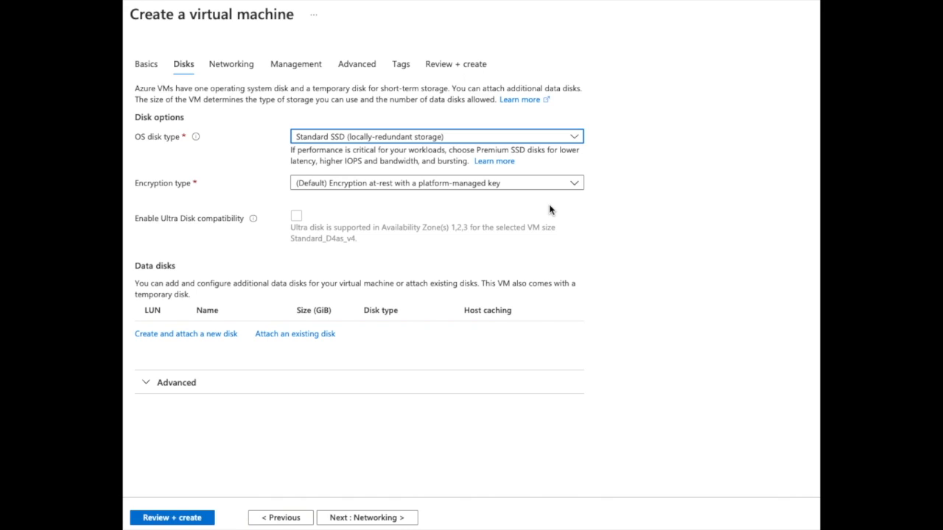
Step: Create and attach a new empty data disk with a size of 128 GiB
{"action": "left_click", "coordinate": [209, 335]}
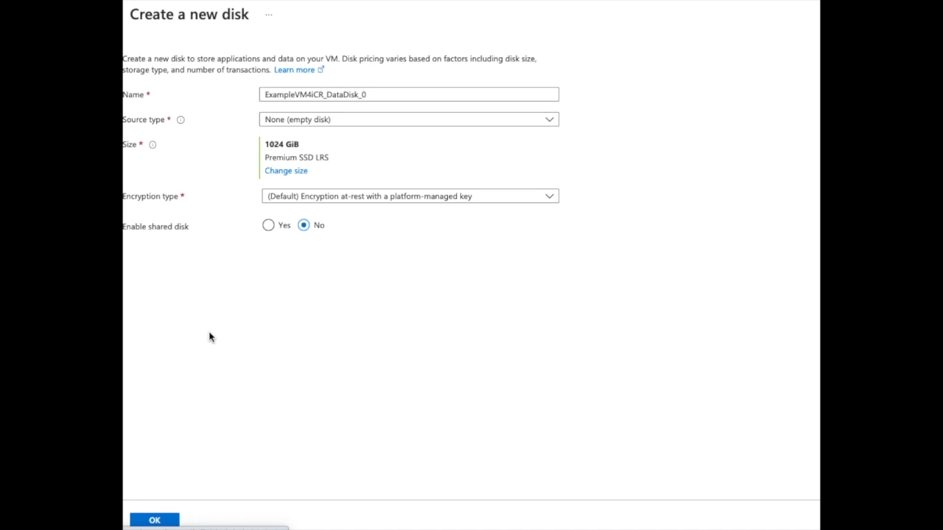
{"action": "left_click", "coordinate": [287, 171]}
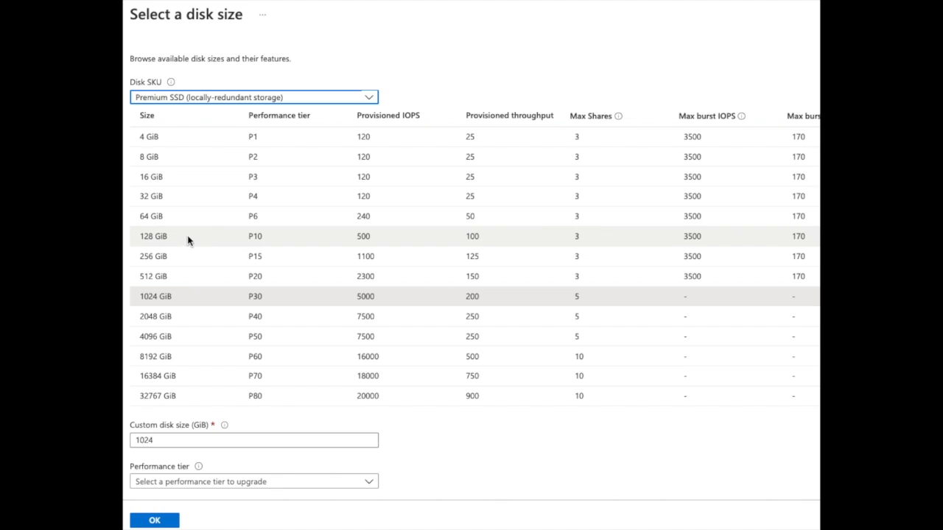
{"action": "left_click", "coordinate": [156, 237]}
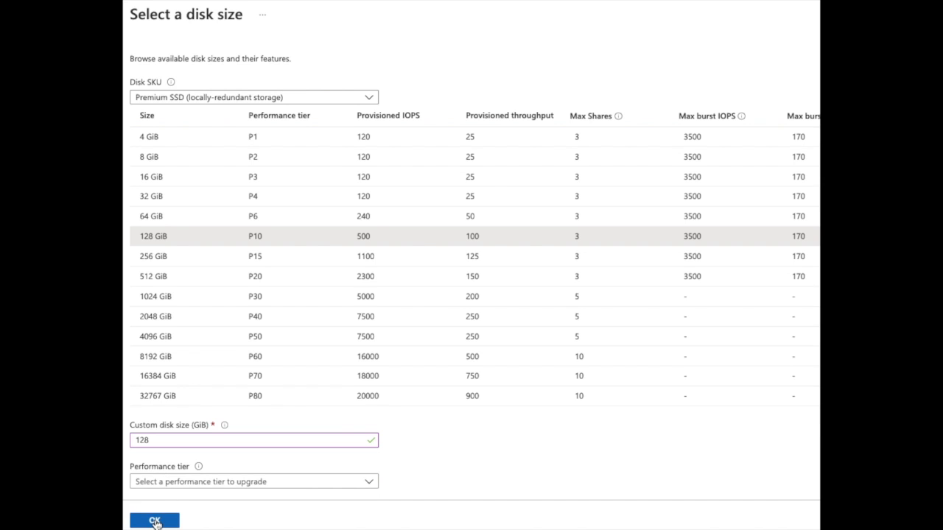
{"action": "left_click", "coordinate": [157, 520]}
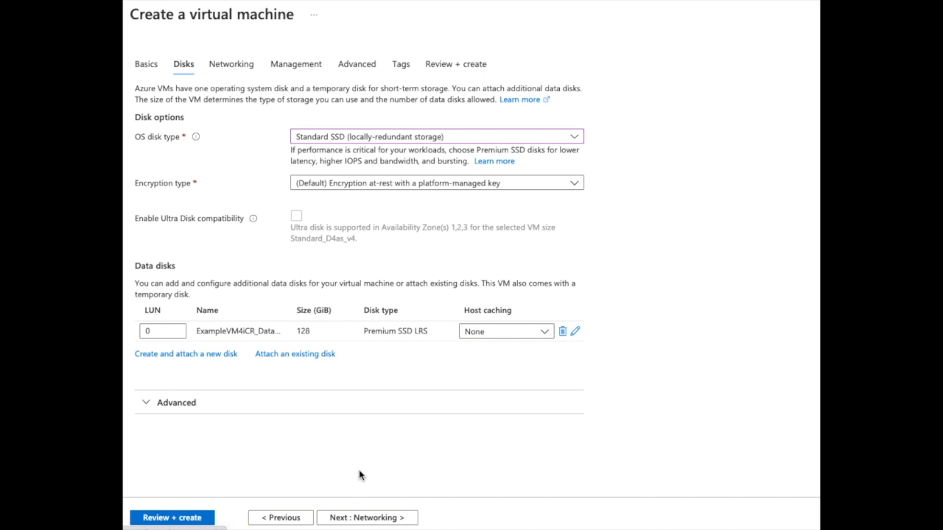
Step: Keep the default networking, management, advanced and tag settings and proceed to the final review of the virtual machine
{"action": "left_click", "coordinate": [339, 520]}
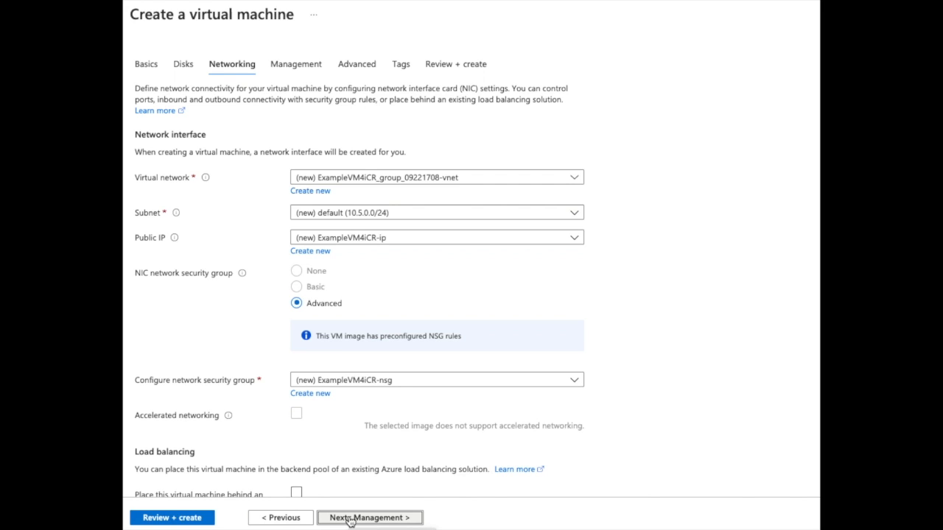
{"action": "scroll", "coordinate": [345, 473], "scroll_direction": "down", "scroll_amount": 1}
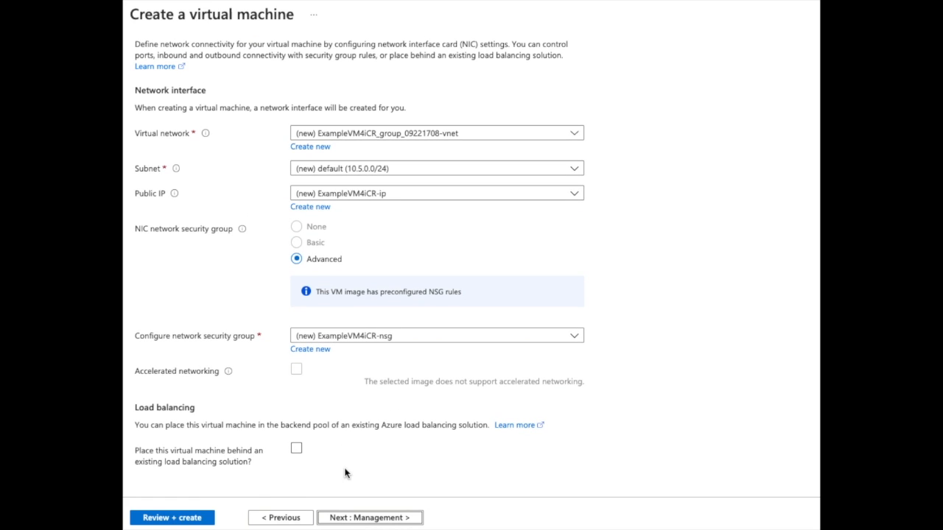
{"action": "left_click", "coordinate": [362, 518]}
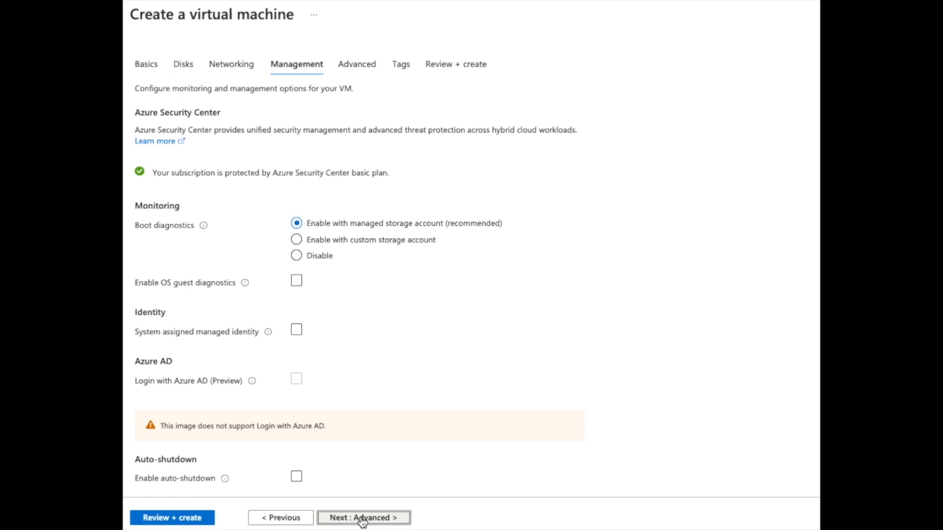
{"action": "left_click", "coordinate": [362, 518]}
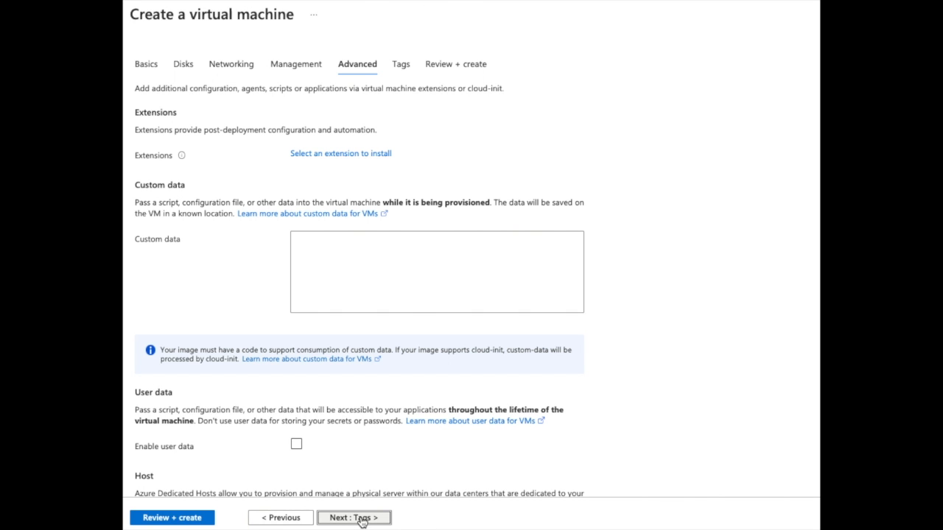
{"action": "left_click", "coordinate": [361, 519]}
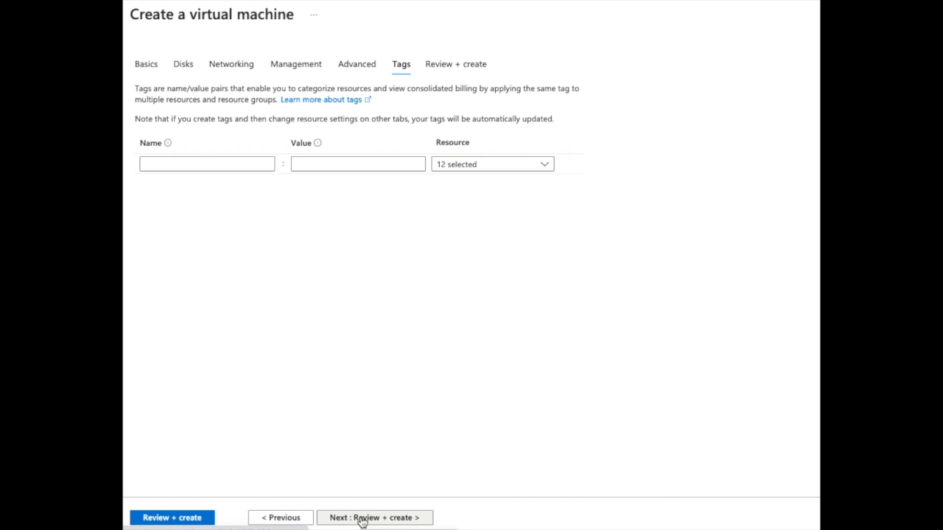
{"action": "left_click", "coordinate": [361, 518]}
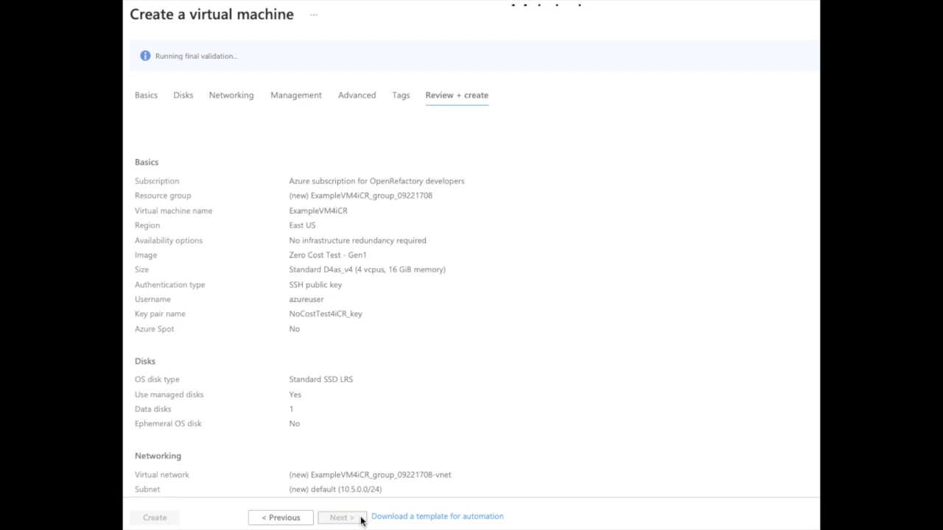
Step: Review the configuration summary, create the virtual machine and go to the deployed resource
{"action": "scroll", "coordinate": [352, 438], "scroll_direction": "down", "scroll_amount": 6}
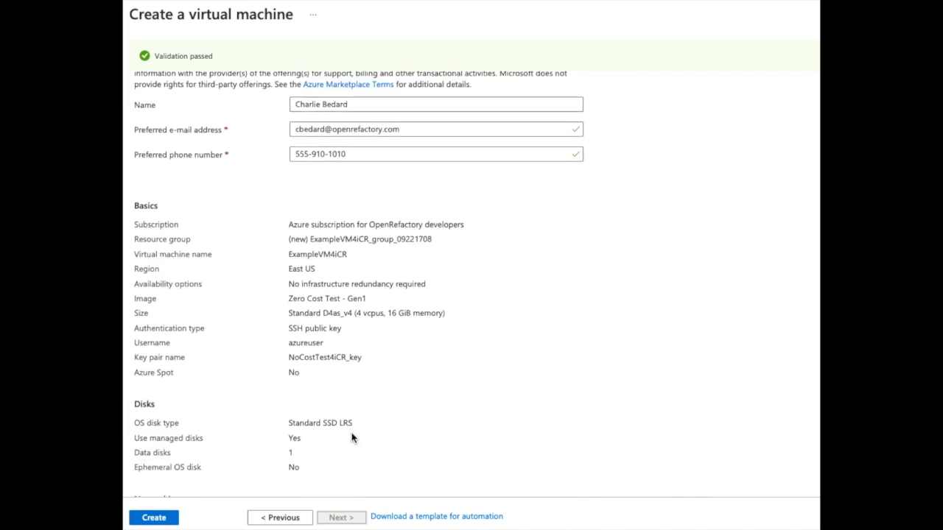
{"action": "scroll", "coordinate": [351, 436], "scroll_direction": "down", "scroll_amount": 5}
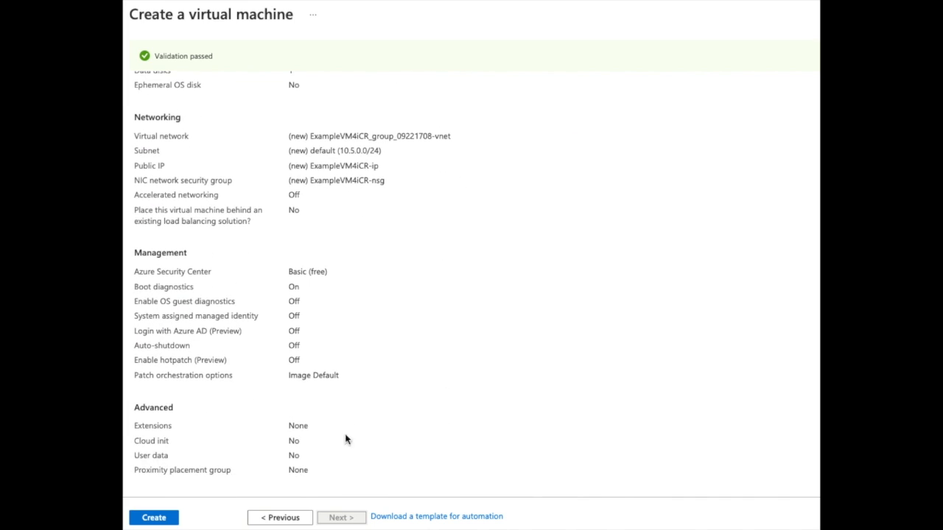
{"action": "left_click", "coordinate": [154, 518]}
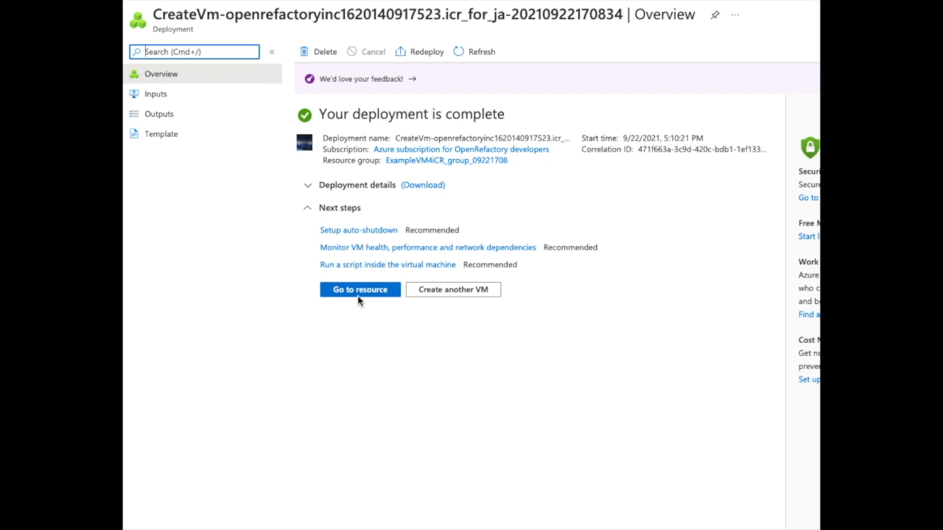
{"action": "left_click", "coordinate": [359, 290]}
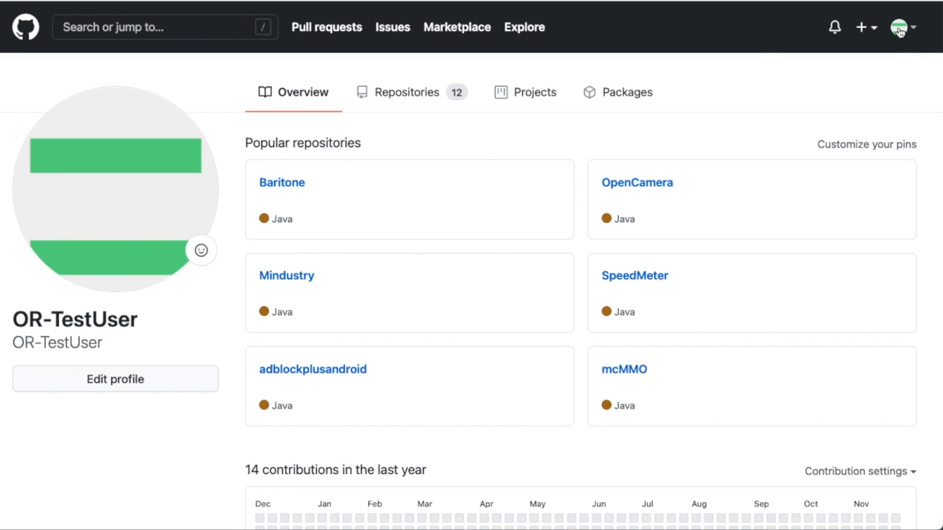
Step: In GitHub's developer settings, start registering a new OAuth app
{"action": "left_click", "coordinate": [910, 29]}
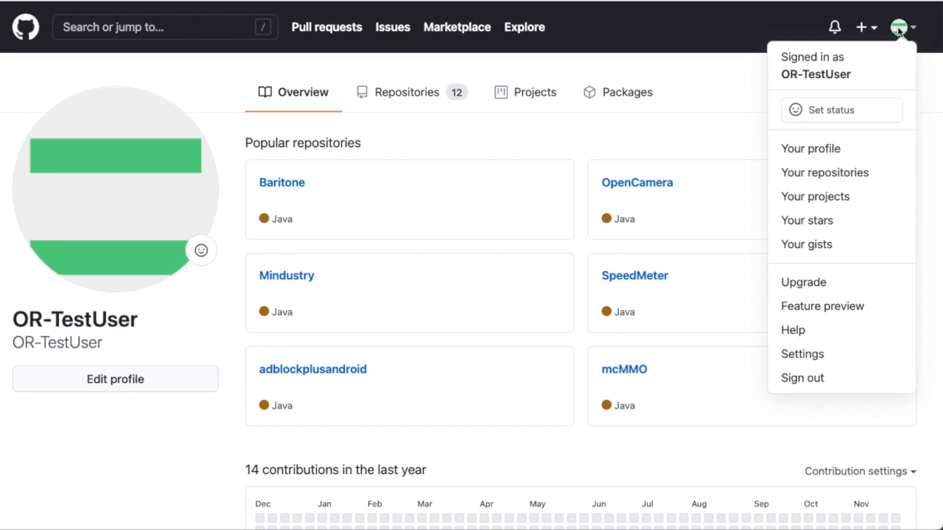
{"action": "left_click", "coordinate": [815, 351]}
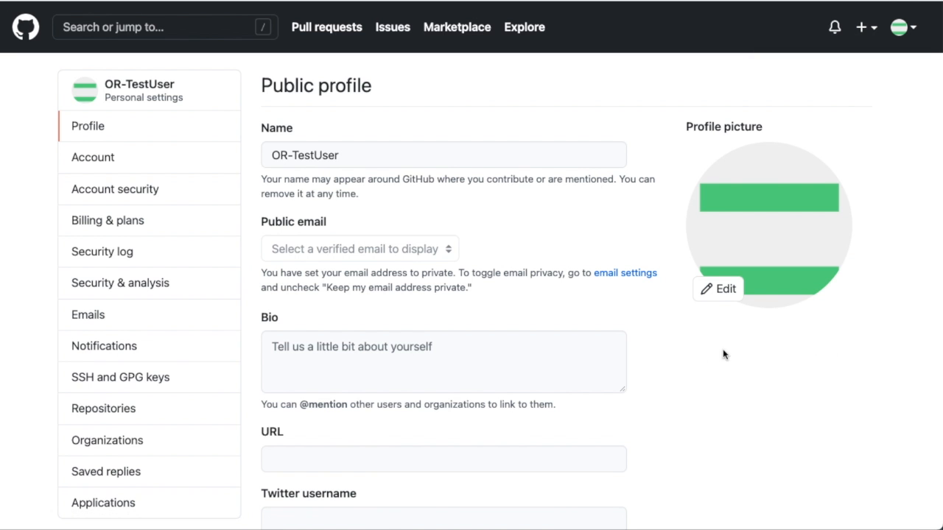
{"action": "scroll", "coordinate": [80, 382], "scroll_direction": "down", "scroll_amount": 3}
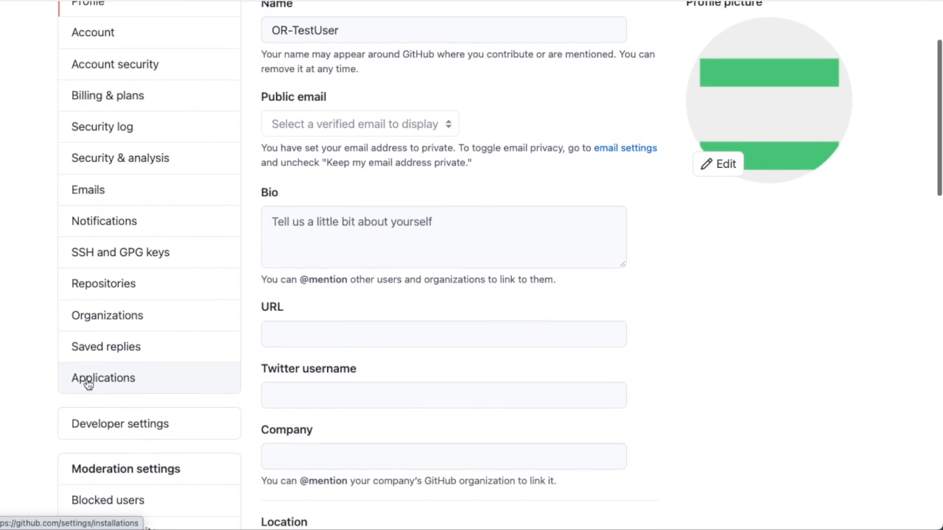
{"action": "left_click", "coordinate": [135, 424]}
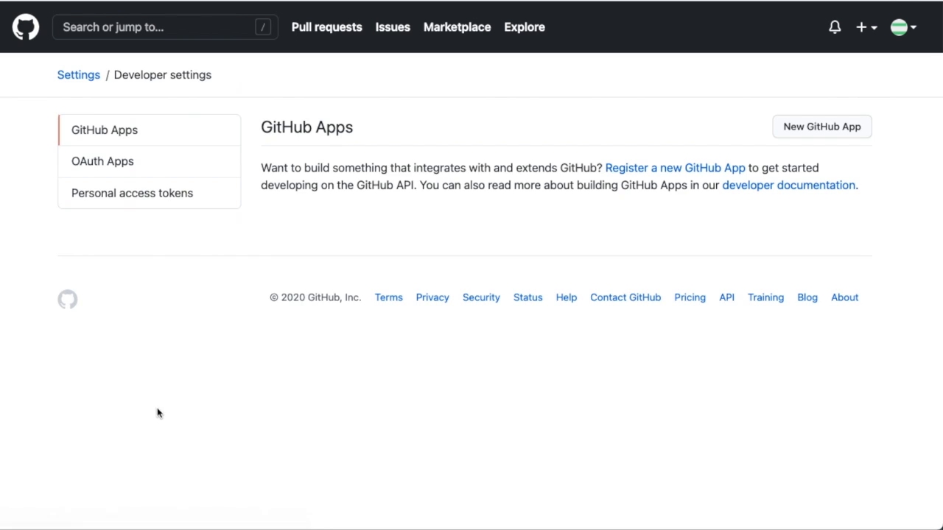
{"action": "left_click", "coordinate": [114, 160]}
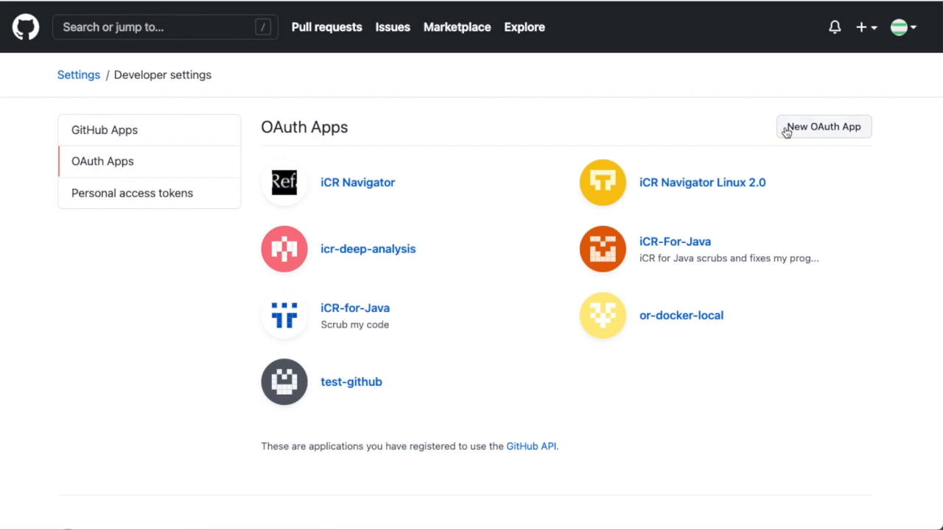
{"action": "left_click", "coordinate": [812, 130]}
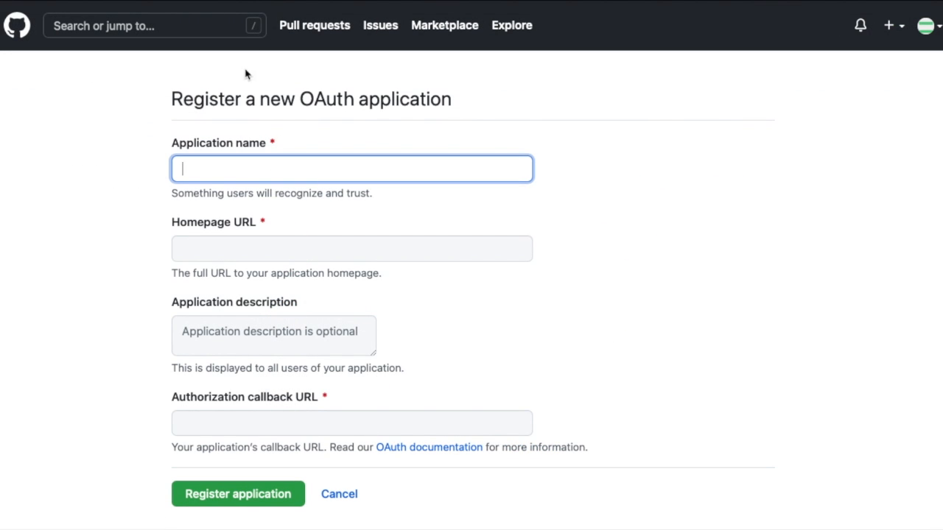
{"action": "type", "text": "iCR-for-Java"}
{"action": "left_click", "coordinate": [194, 245]}
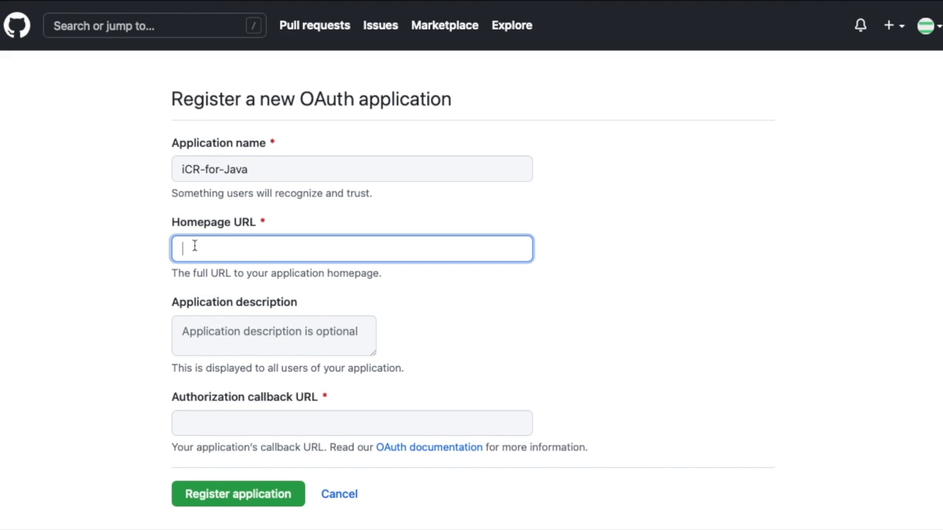
{"action": "type", "text": "http:"}
{"action": "type", "text": "//"}
{"action": "type", "text": "52.149.130.12"}
{"action": "type", "text": ":3002"}
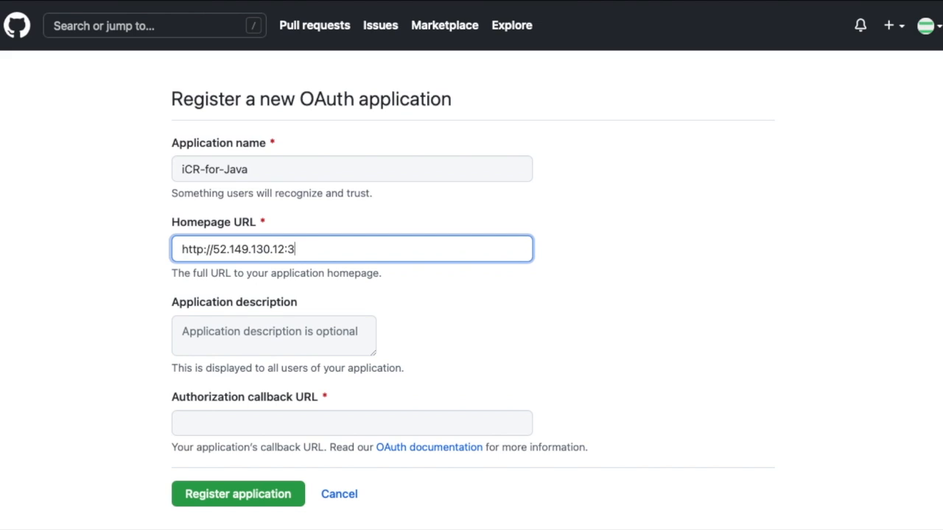
{"action": "double_click", "coordinate": [291, 249]}
{"action": "left_click_drag", "start_coordinate": [289, 249], "coordinate": [179, 249]}
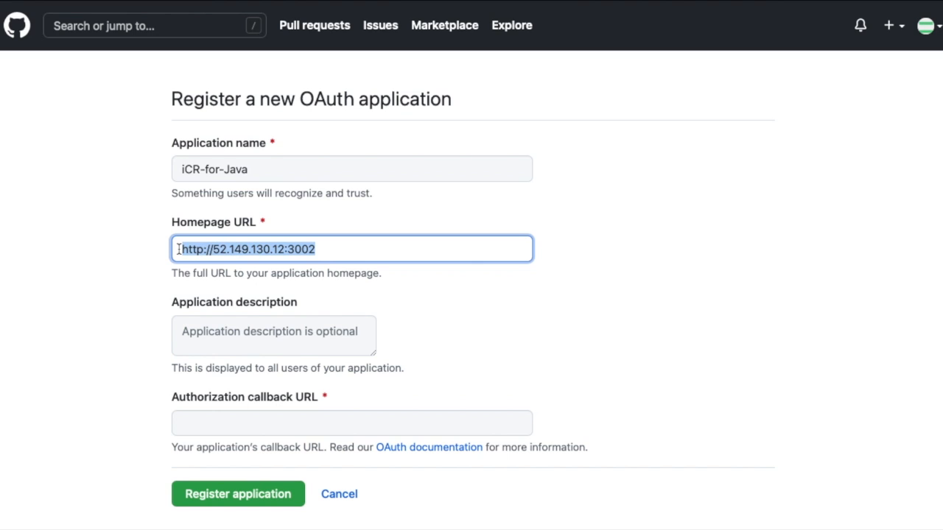
{"action": "left_click", "coordinate": [206, 423]}
{"action": "type", "text": "http://52.149.130.12:3002/login/github/return"}
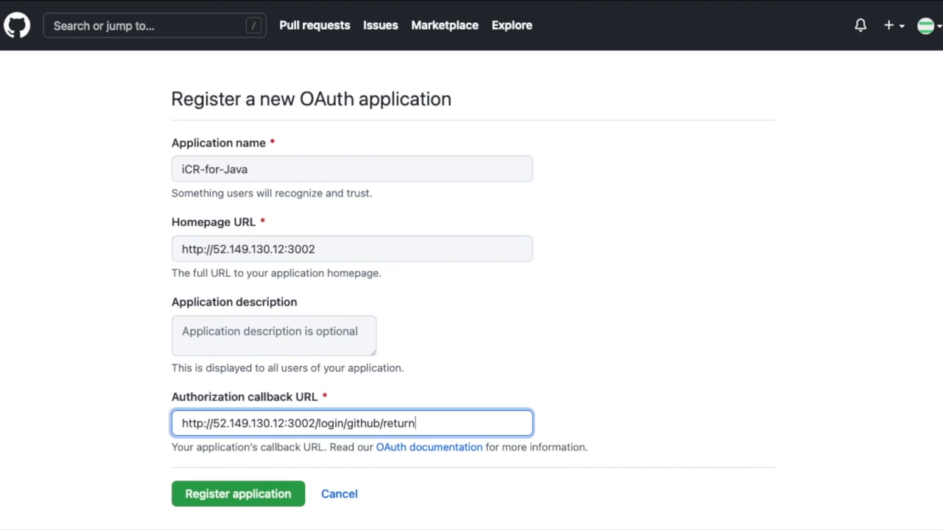
Step: Enter "Scrub my Java" in the OAuth application's description and register the application
{"action": "left_click", "coordinate": [187, 332]}
{"action": "type", "text": "Scr"}
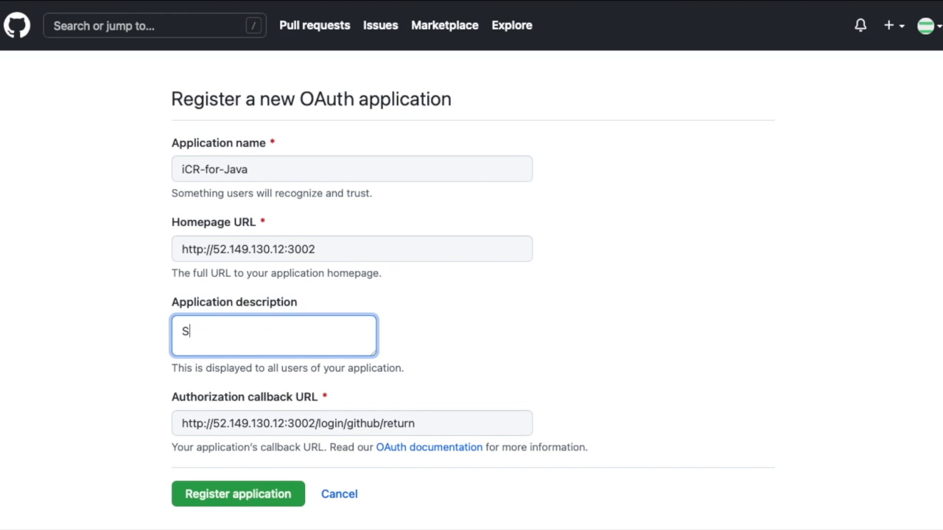
{"action": "type", "text": "ub my Java"}
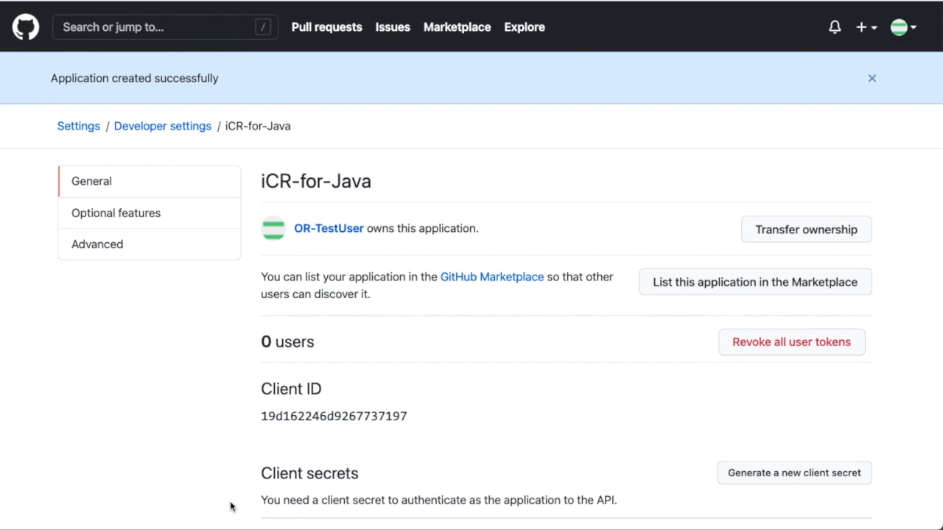
Step: Generate a new client secret for the iCR-for-Java OAuth application and bring it into view
{"action": "scroll", "coordinate": [499, 437], "scroll_direction": "down", "scroll_amount": 2}
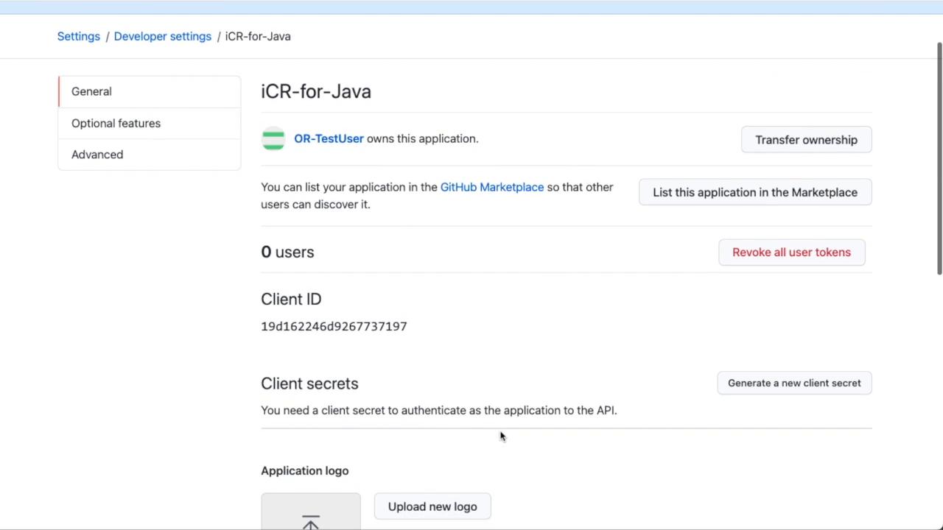
{"action": "left_click", "coordinate": [761, 347]}
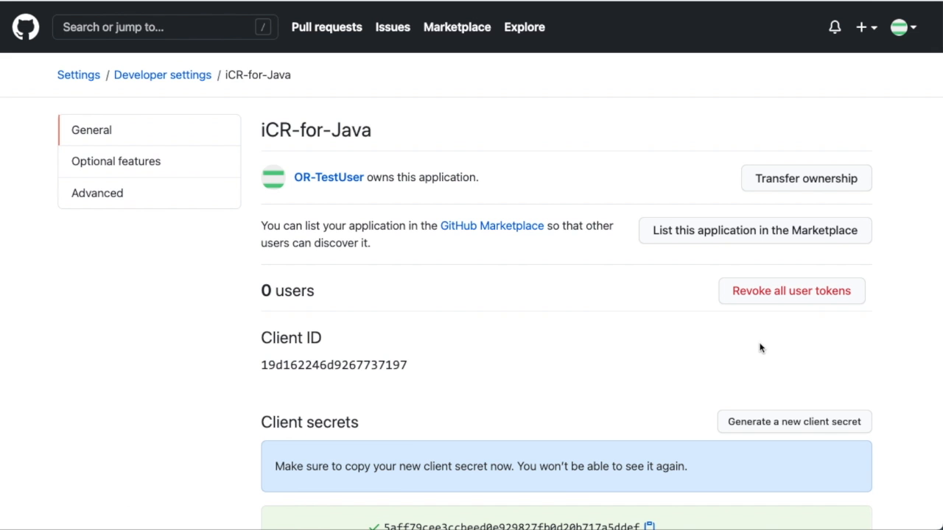
{"action": "scroll", "coordinate": [720, 357], "scroll_direction": "down", "scroll_amount": 2}
{"action": "scroll", "coordinate": [719, 358], "scroll_direction": "down", "scroll_amount": 2}
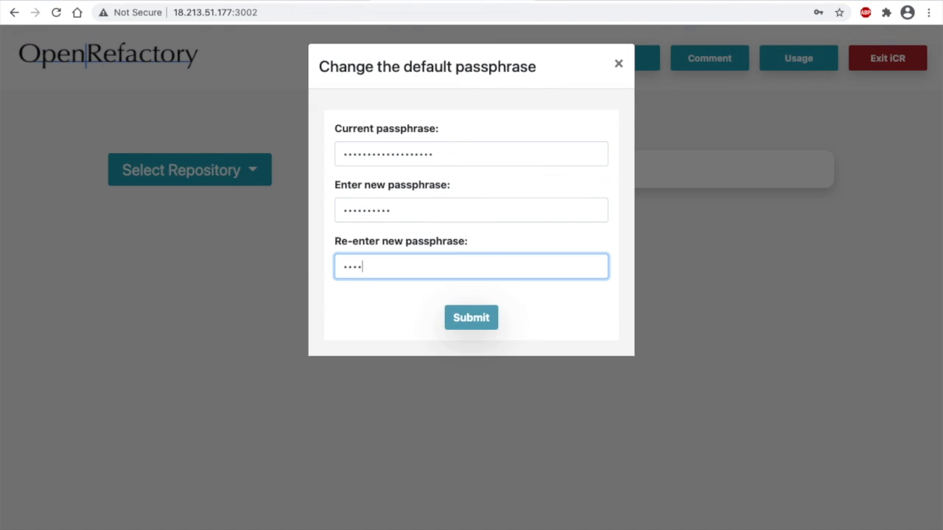
Step: Switch to the OpenRefactory iCR page, re-enter the new passphrase and submit the change of the default passphrase
{"action": "type", "text": "••••••"}
{"action": "left_click", "coordinate": [452, 321]}
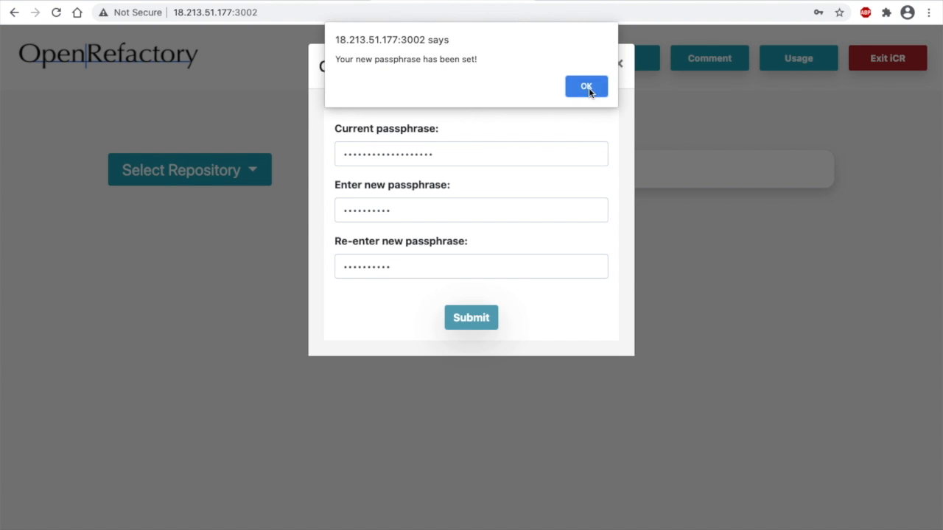
{"action": "left_click", "coordinate": [587, 87]}
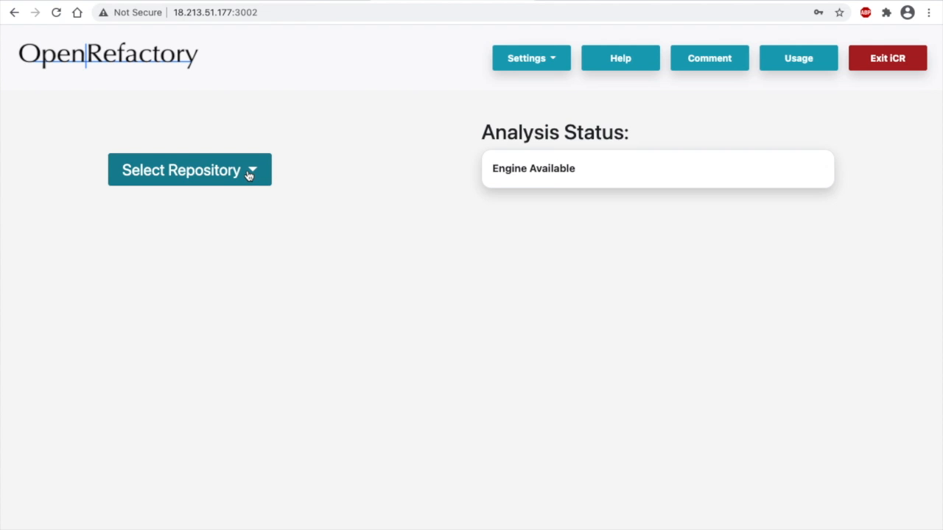
Step: Select GitHub as the repository source and submit the client ID and client secret copied from the GitHub OAuth app
{"action": "left_click", "coordinate": [250, 173]}
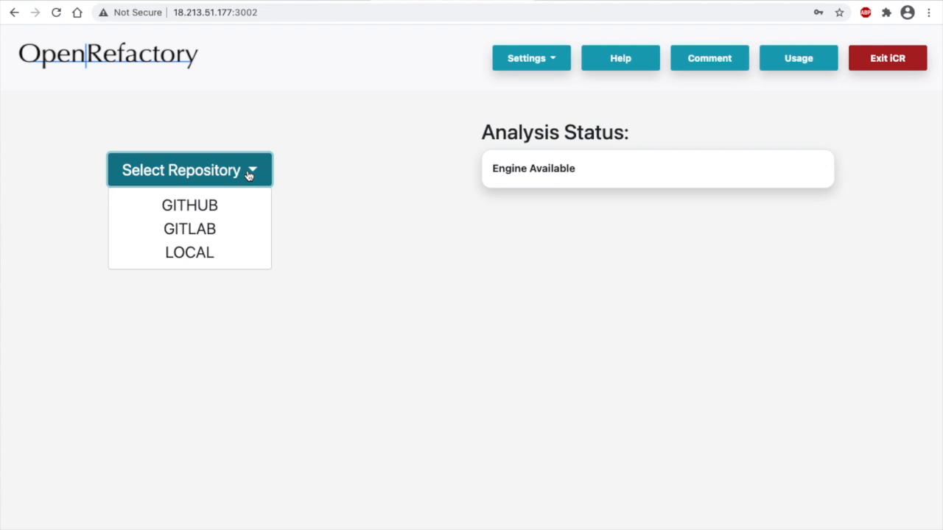
{"action": "left_click", "coordinate": [221, 206]}
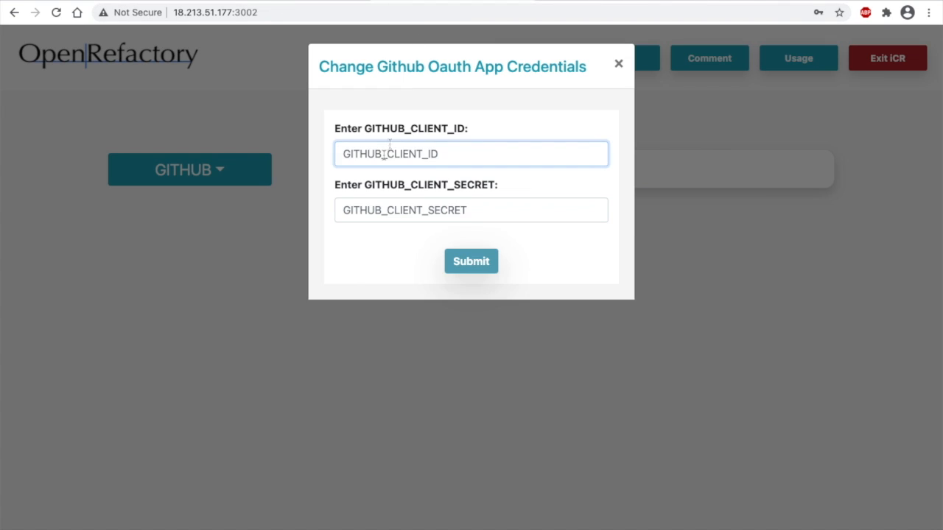
{"action": "left_click", "coordinate": [383, 154]}
{"action": "key", "text": "ctrl+v"}
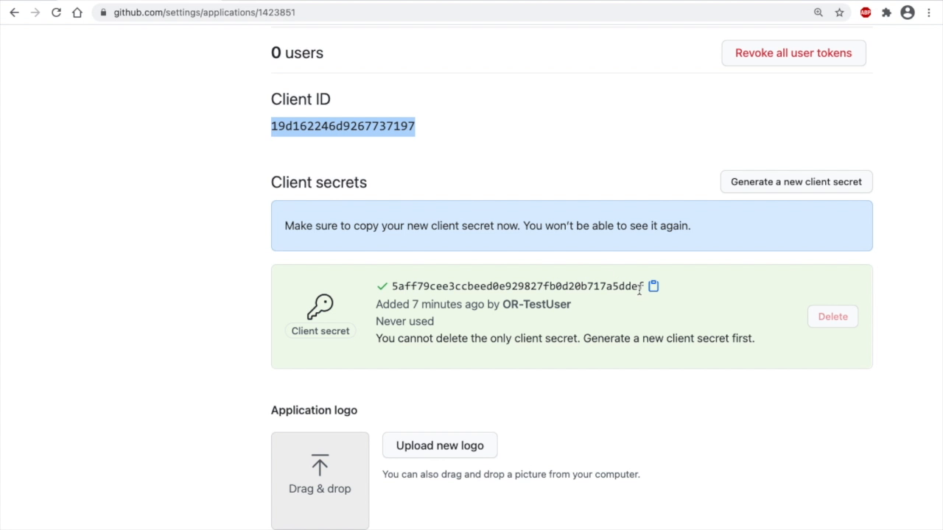
{"action": "left_click", "coordinate": [653, 288]}
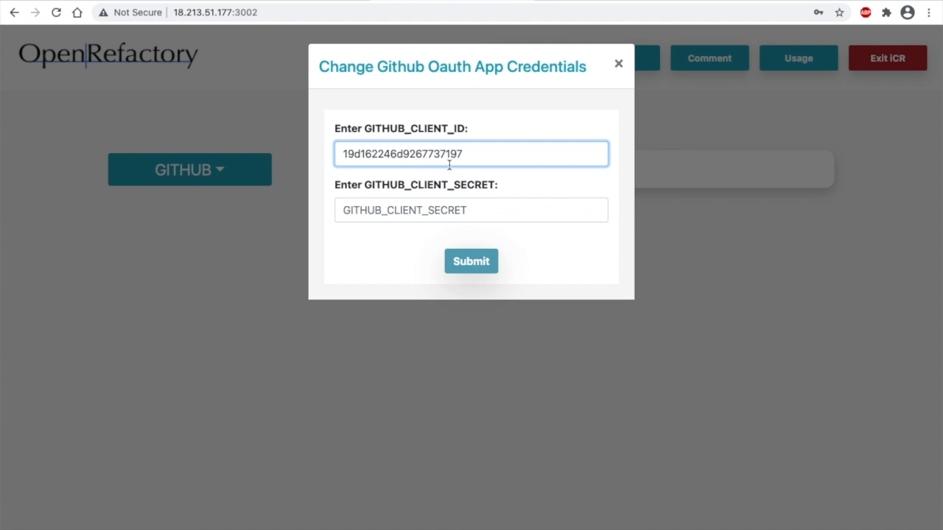
{"action": "left_click", "coordinate": [430, 210]}
{"action": "key", "text": "ctrl+v"}
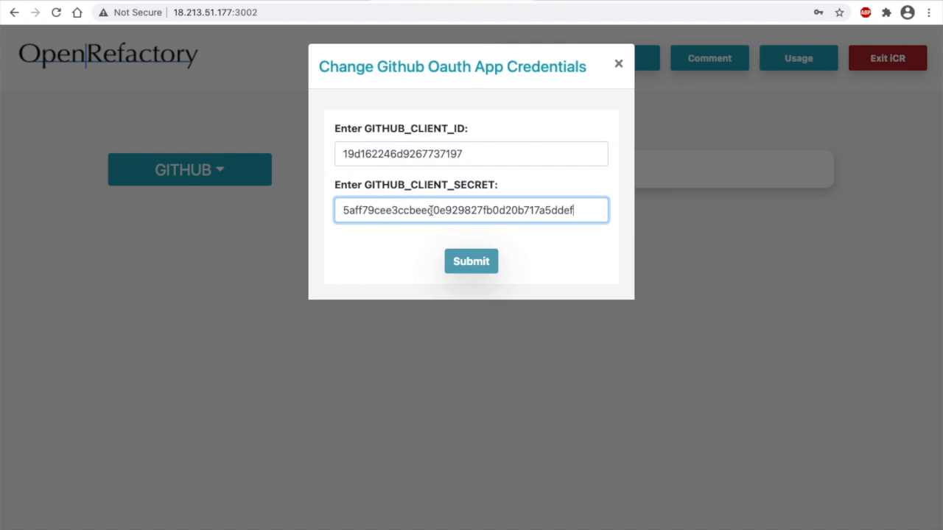
{"action": "left_click", "coordinate": [465, 264]}
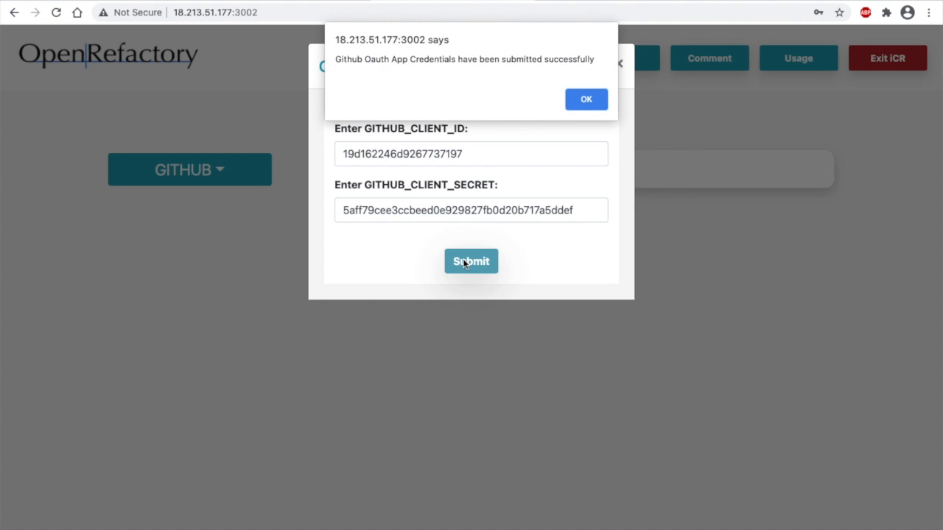
{"action": "left_click", "coordinate": [588, 99]}
Step: Authorize iCR-for-Java to access the GitHub account through the GitHub repository option, and select GitHub as the repository source again
{"action": "left_click", "coordinate": [211, 172]}
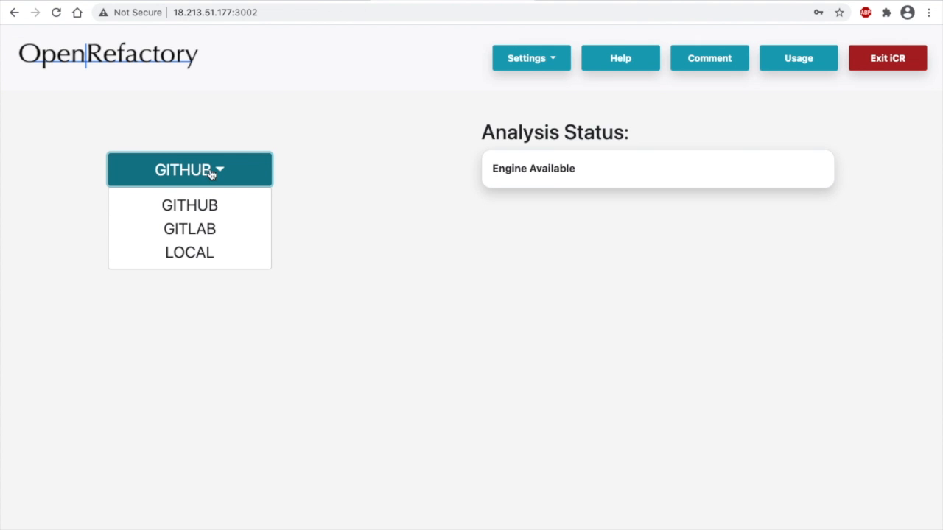
{"action": "left_click", "coordinate": [199, 206]}
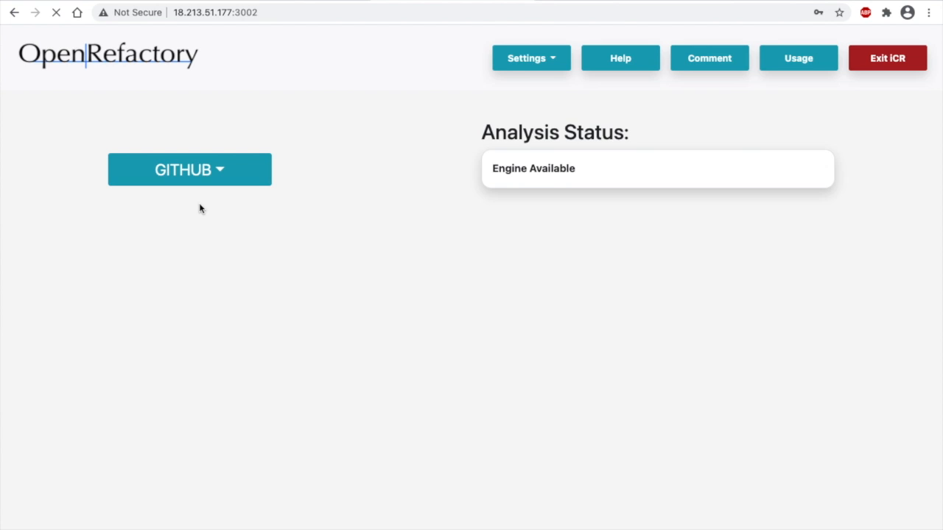
{"action": "scroll", "coordinate": [701, 301], "scroll_direction": "down", "scroll_amount": 3}
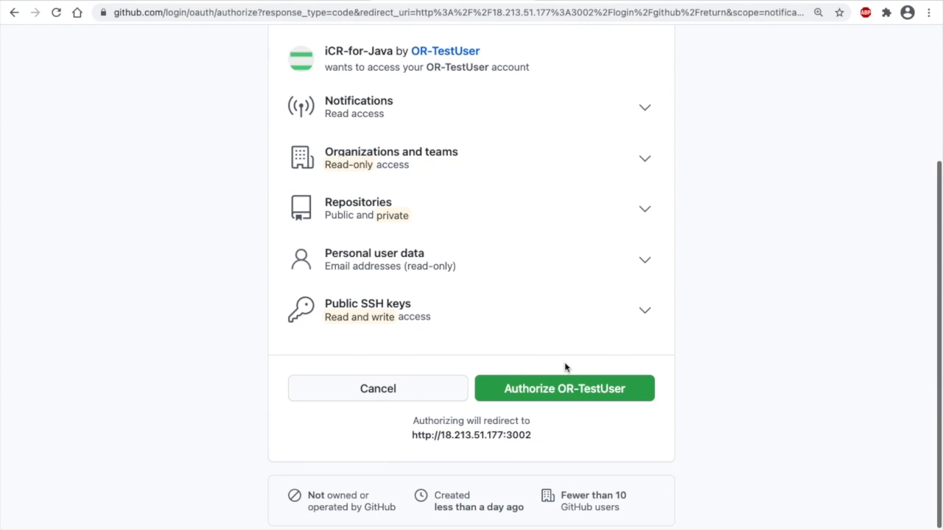
{"action": "left_click", "coordinate": [557, 390]}
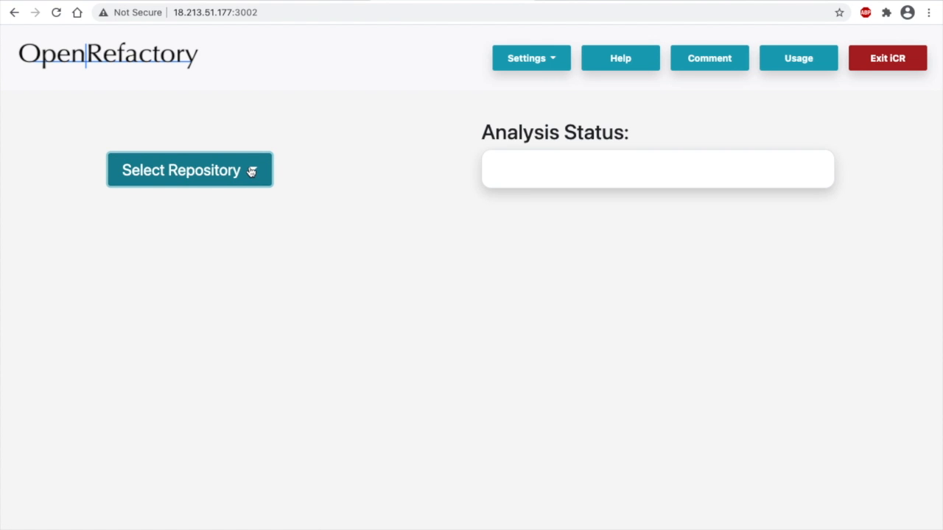
{"action": "left_click", "coordinate": [251, 171]}
{"action": "left_click", "coordinate": [216, 204]}
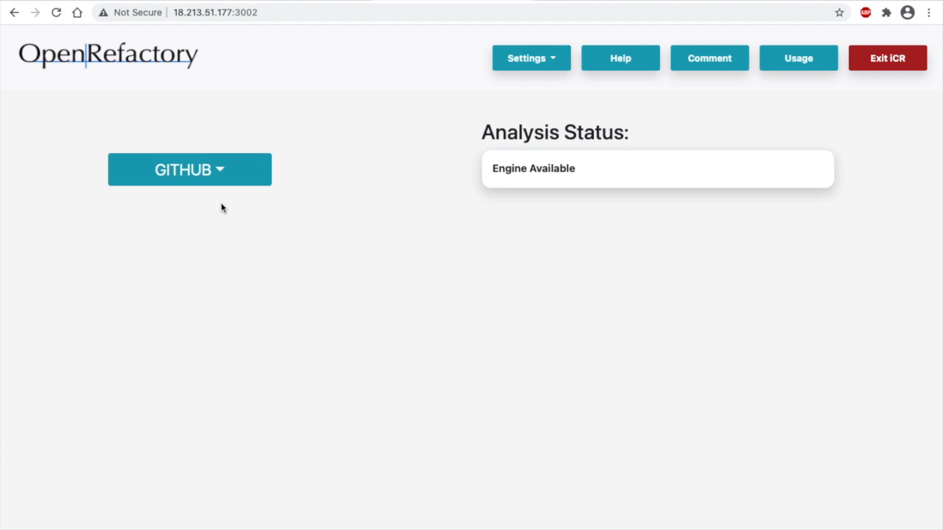